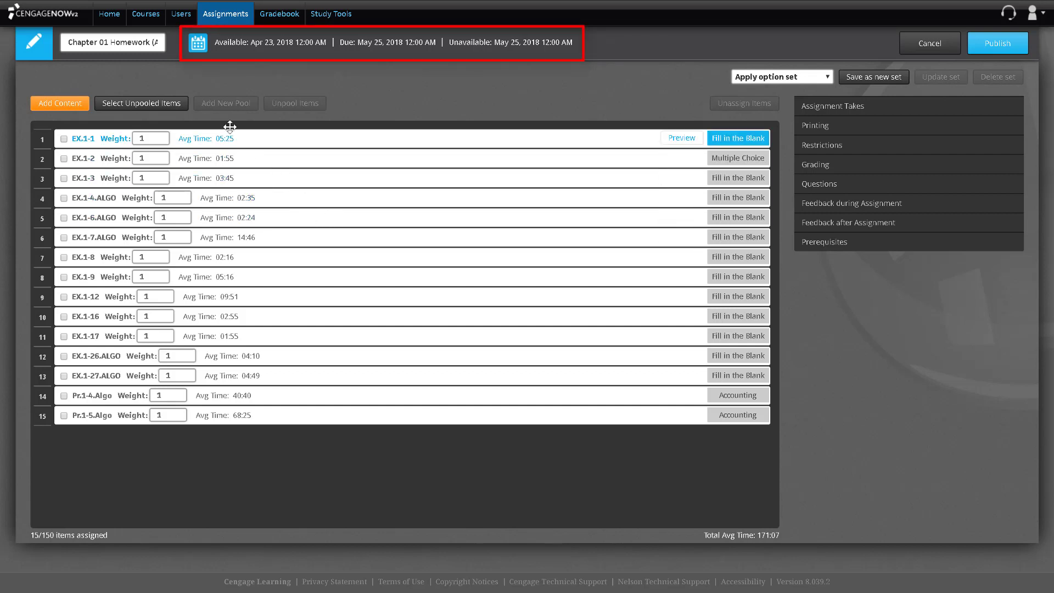
Review the assignment's availability dates and its options for takes and time allowed.
click(196, 48)
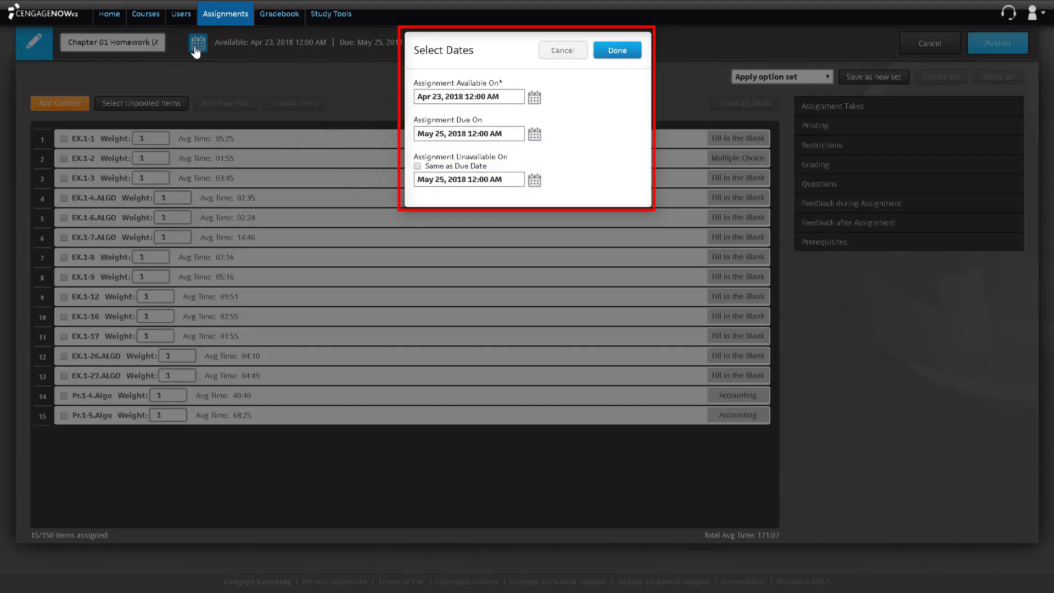
click(605, 51)
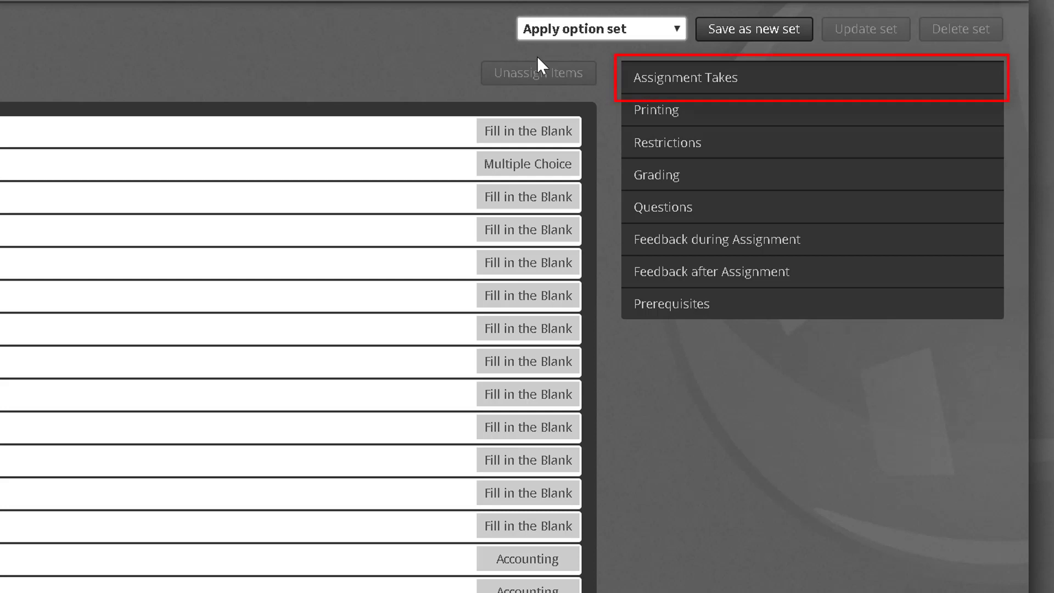
click(649, 76)
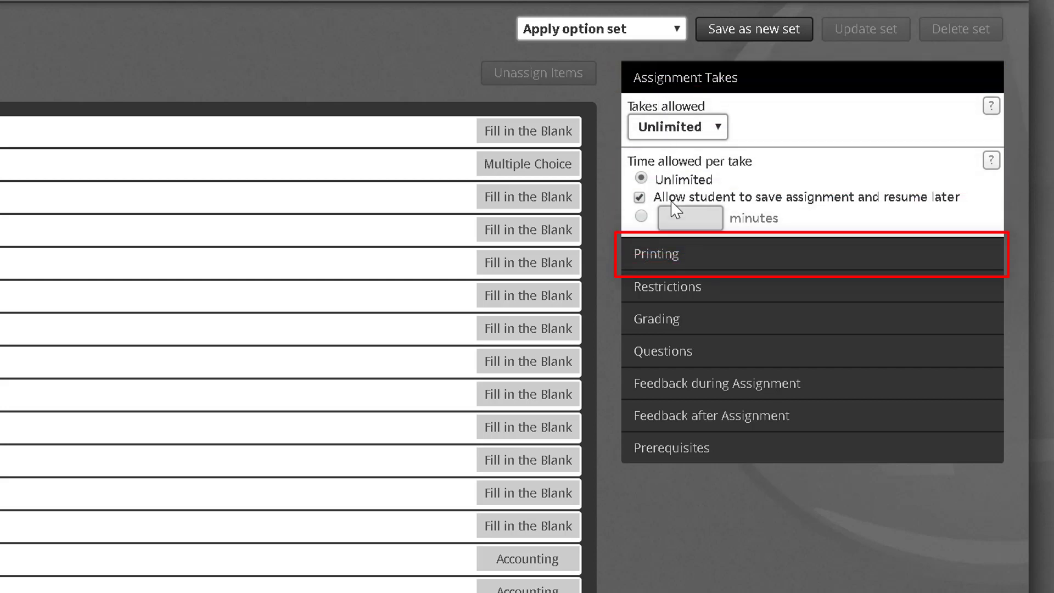
Allow printing of the assignment questions before the first take, and go through the restrictions to the grading options.
click(669, 253)
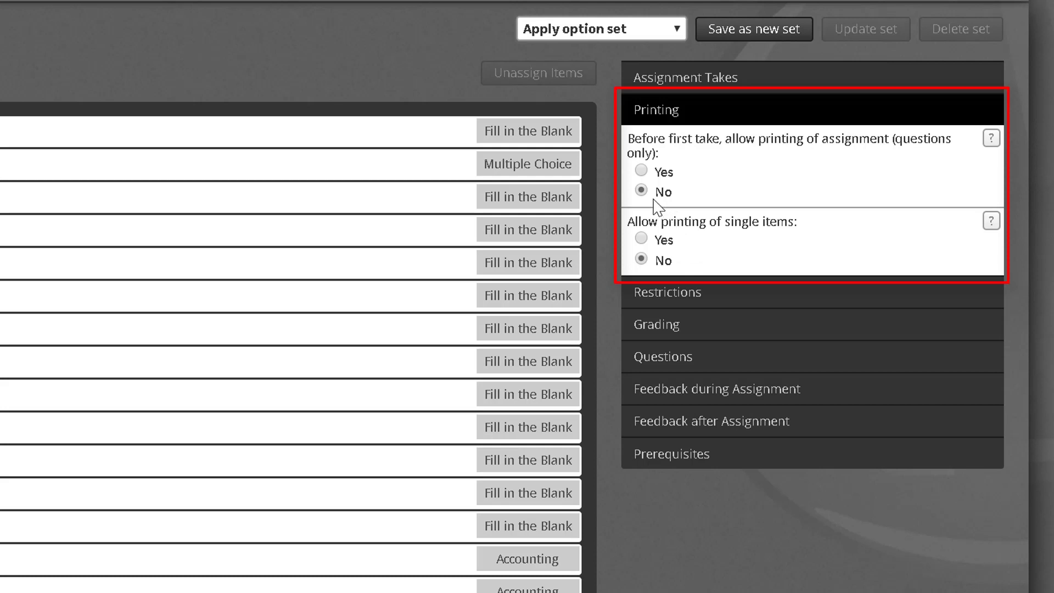
click(641, 172)
click(725, 299)
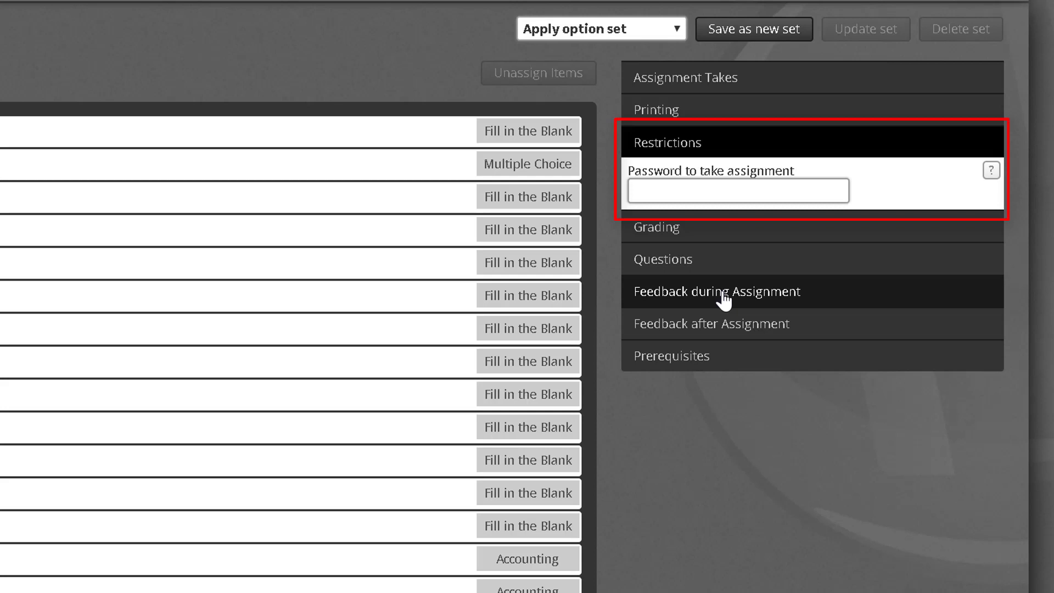
click(692, 241)
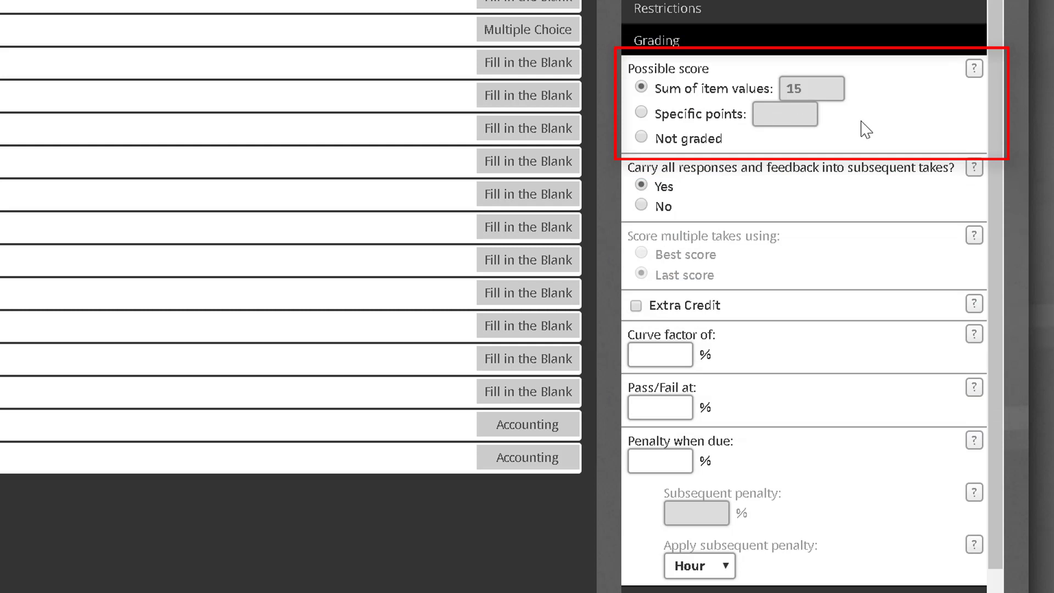
Try scoring the assignment as not graded and with 10 specific points, and return to the sum of item values.
click(643, 137)
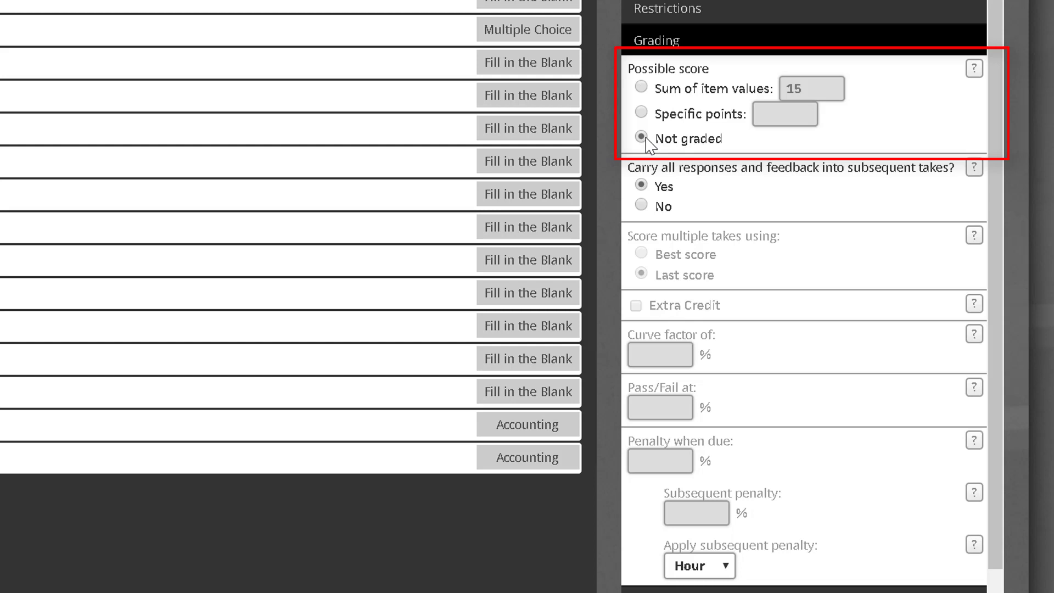
click(642, 114)
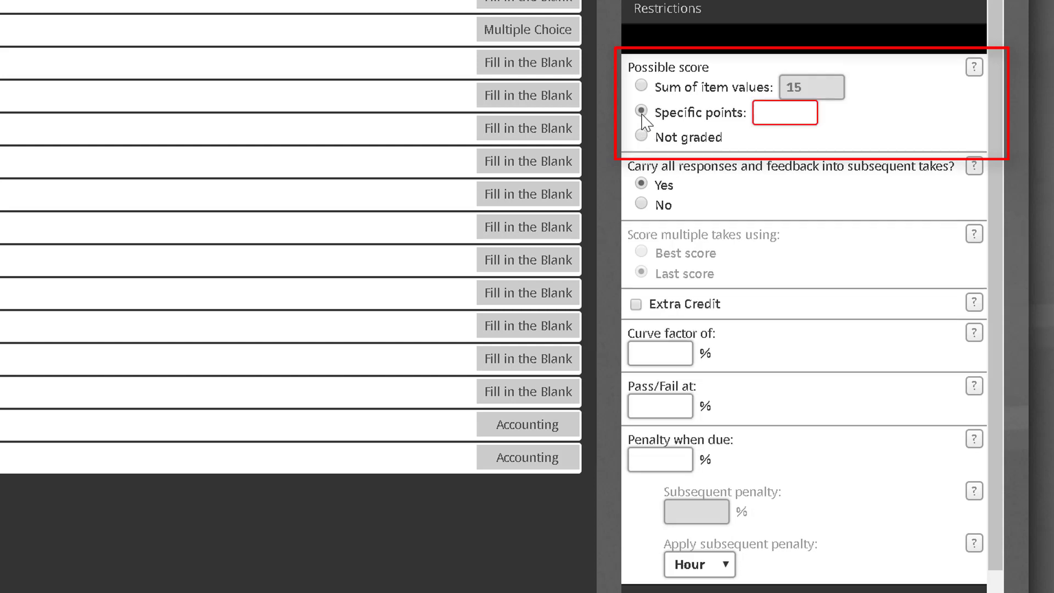
click(777, 114)
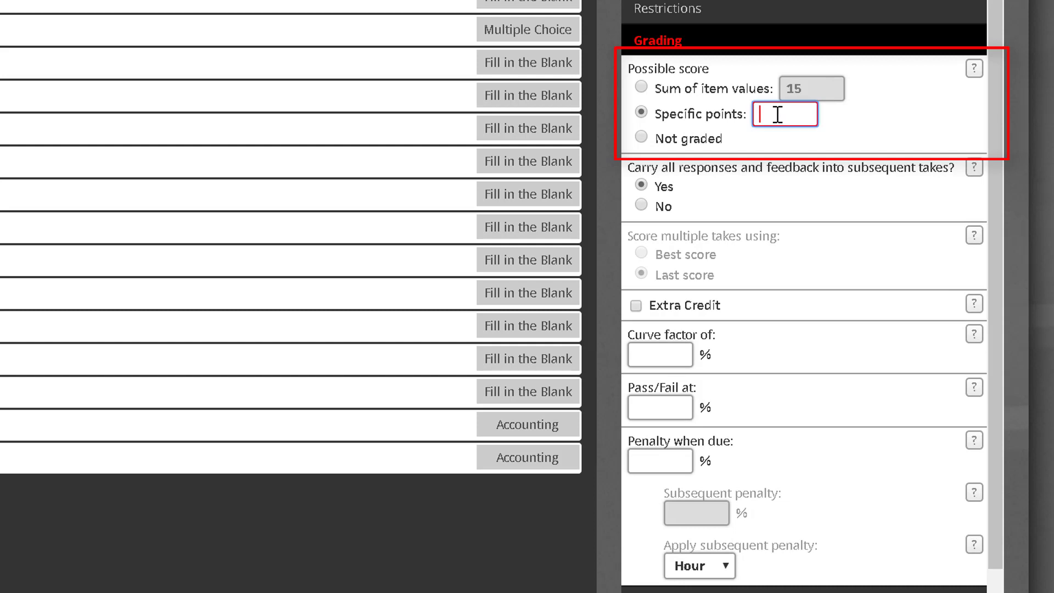
text(10)
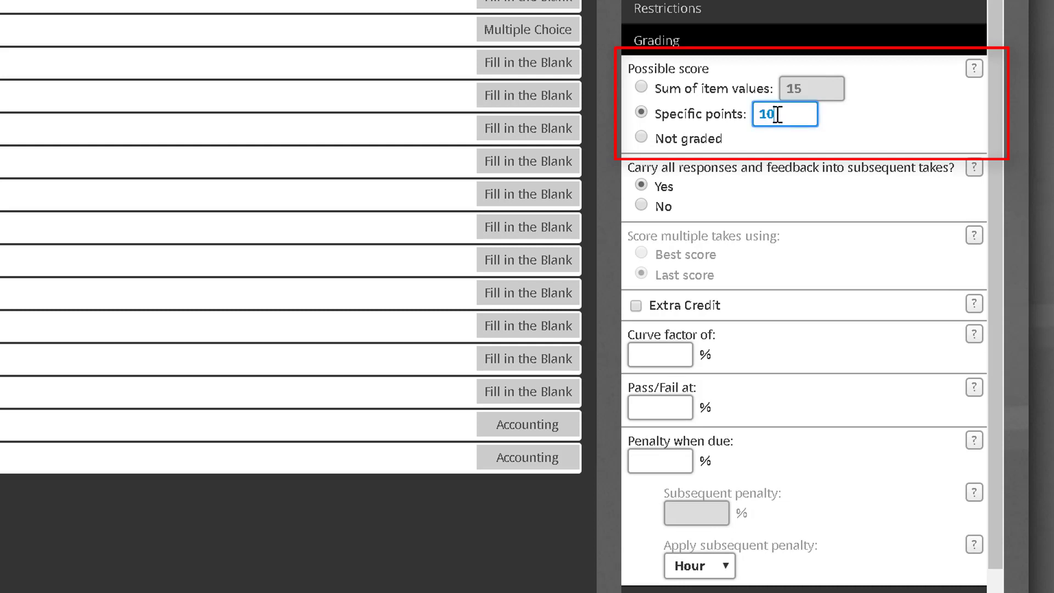
click(641, 87)
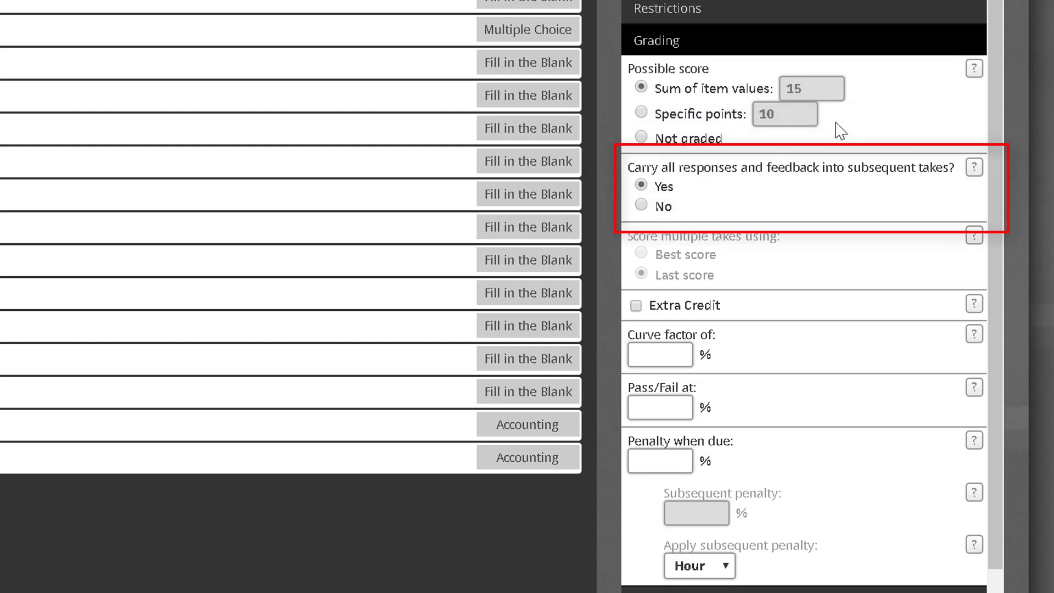
Turn off carrying responses and feedback into subsequent takes, and enable shuffling questions for each student and take.
click(641, 205)
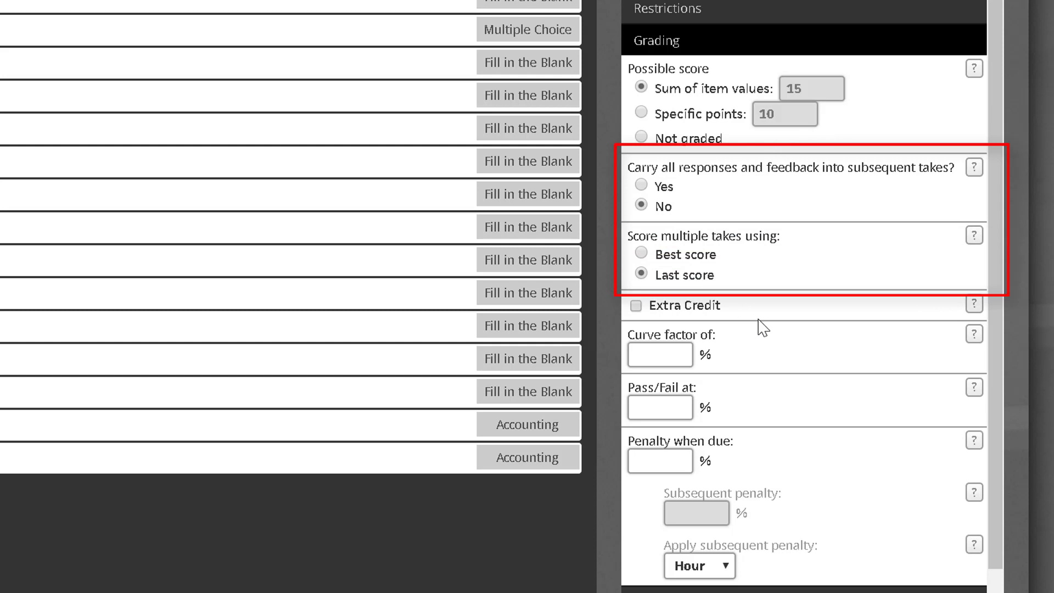
scroll(757, 325, down, 1)
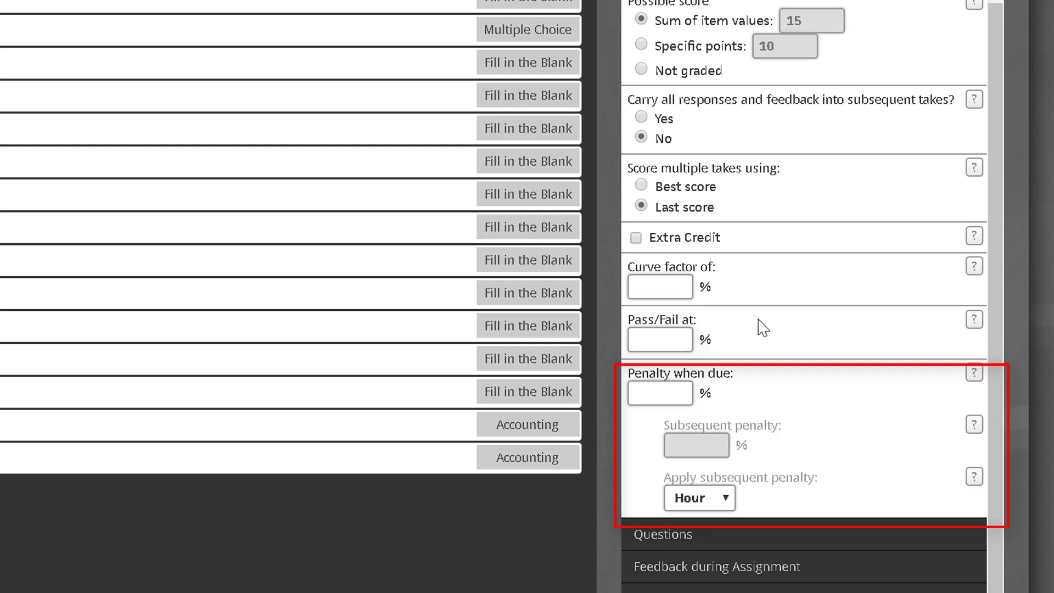
click(707, 535)
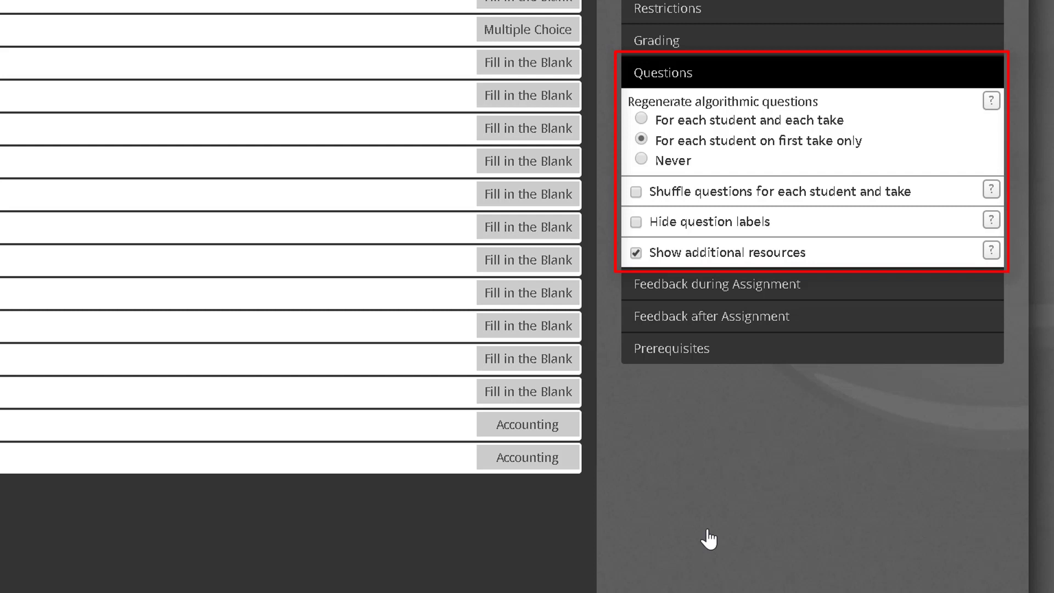
click(636, 193)
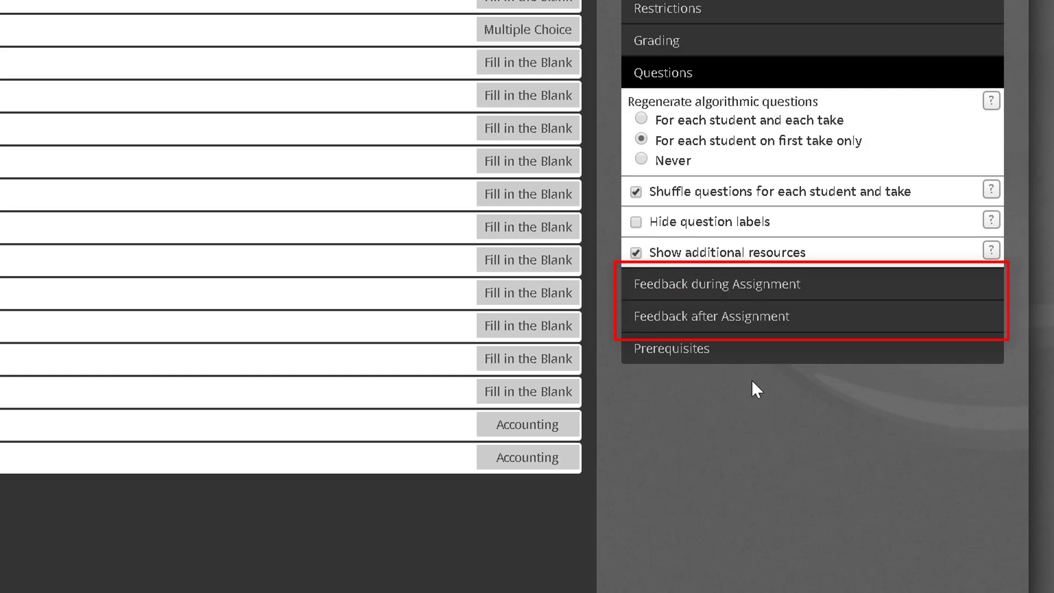
Limit "Check My Work" uses before feedback is disabled to 2, and view the options for feedback after the assignment.
click(809, 301)
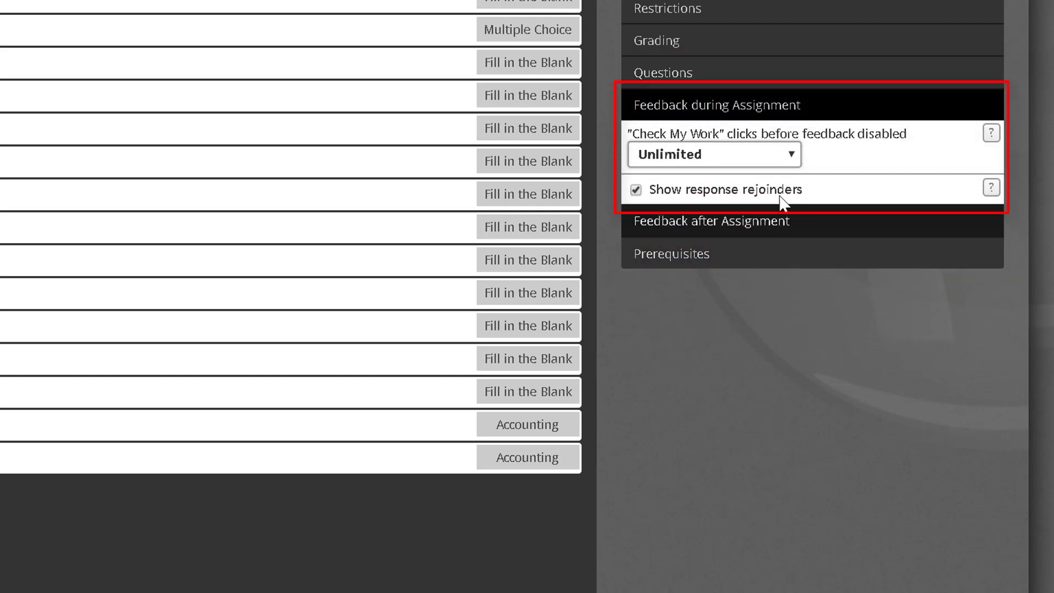
click(768, 154)
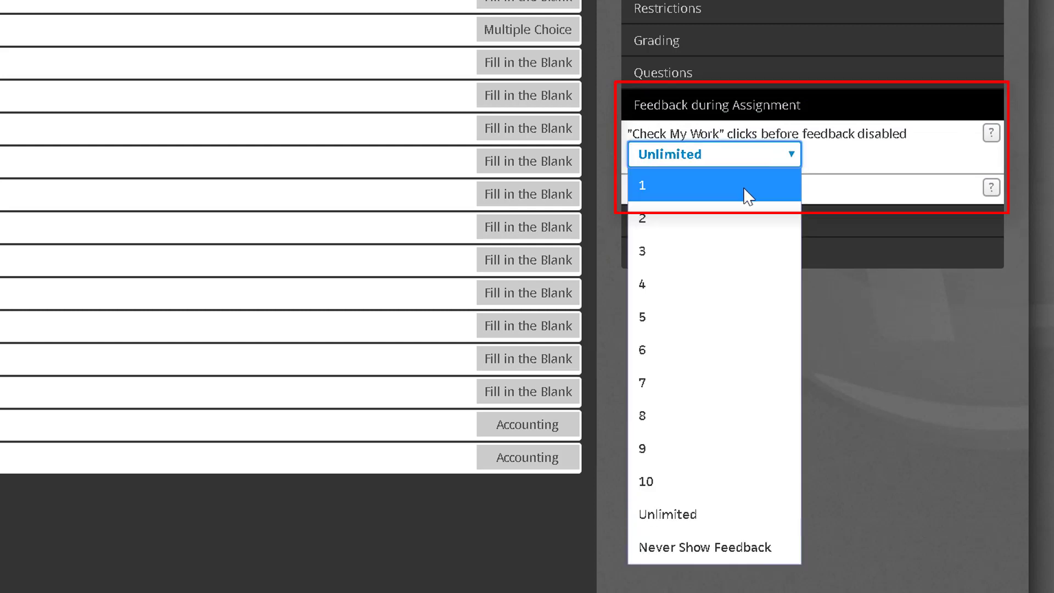
click(724, 218)
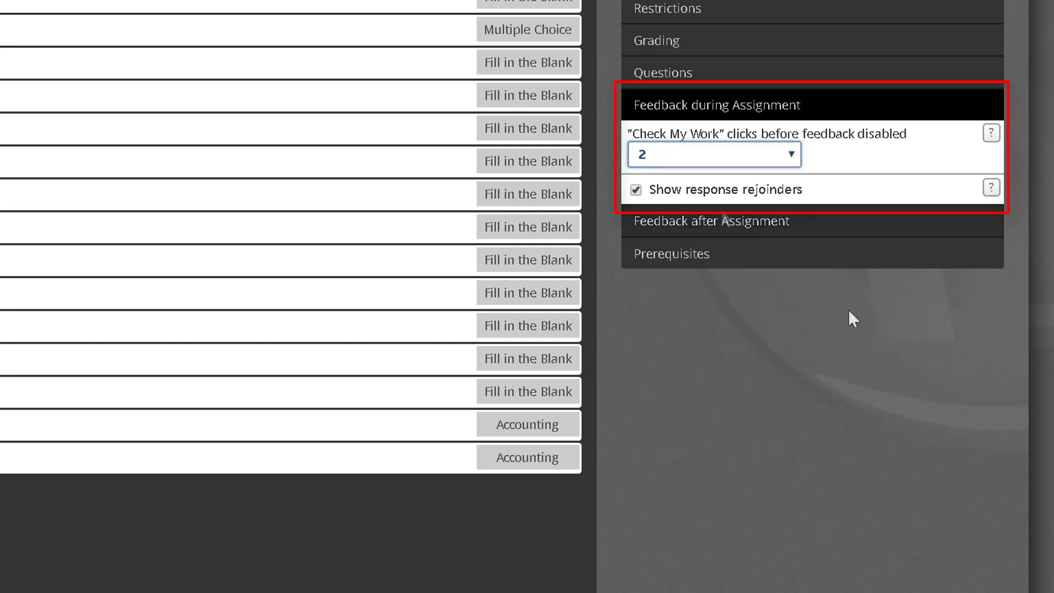
click(850, 231)
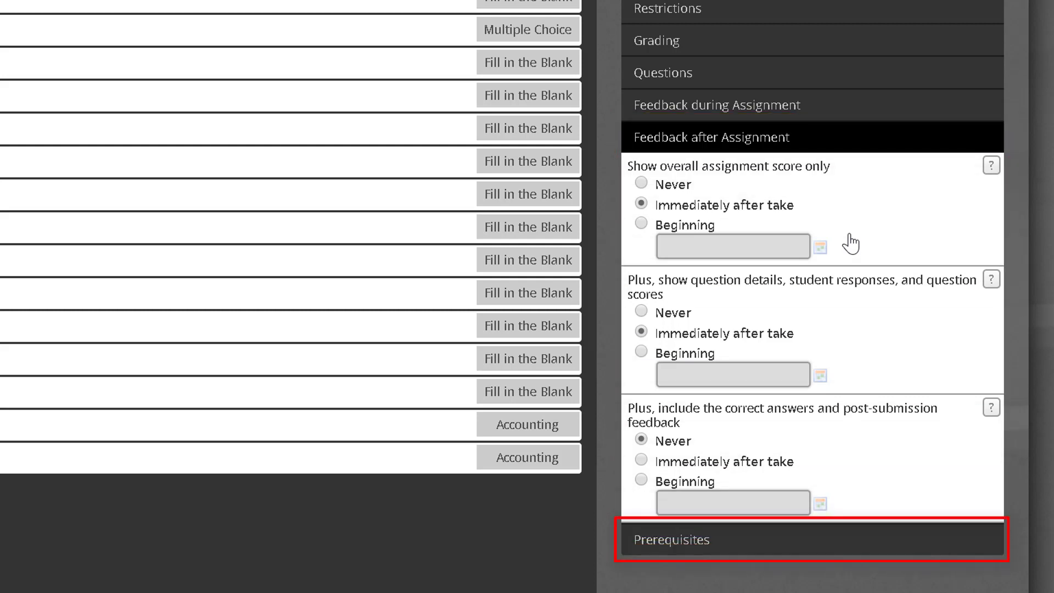
Set a prerequisite that the Chapter 01 Adaptive Study Plan (Motivation) assignment is taken, and consult the help on prerequisites.
click(724, 536)
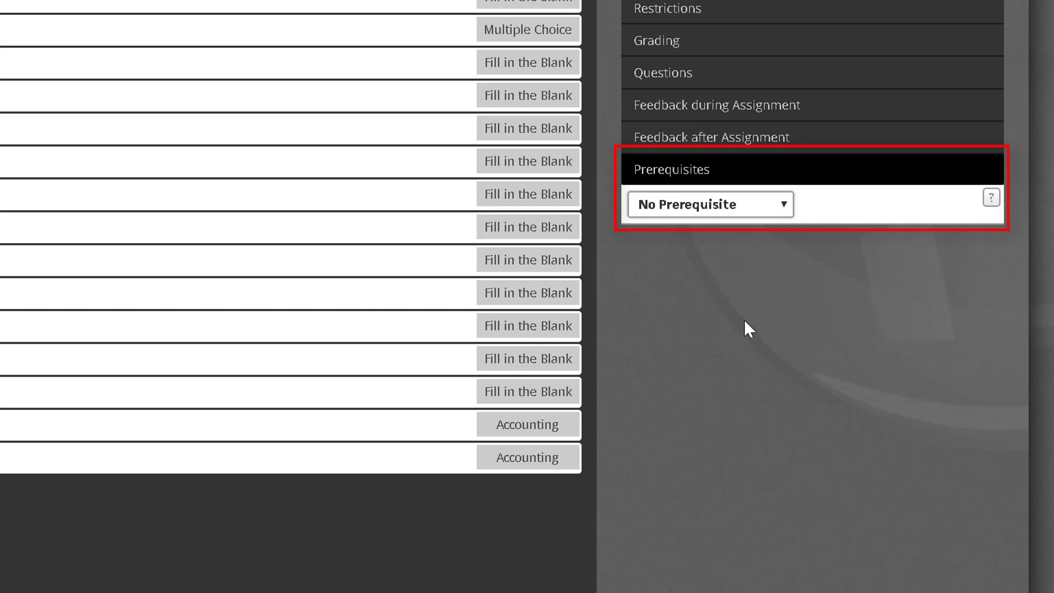
click(748, 211)
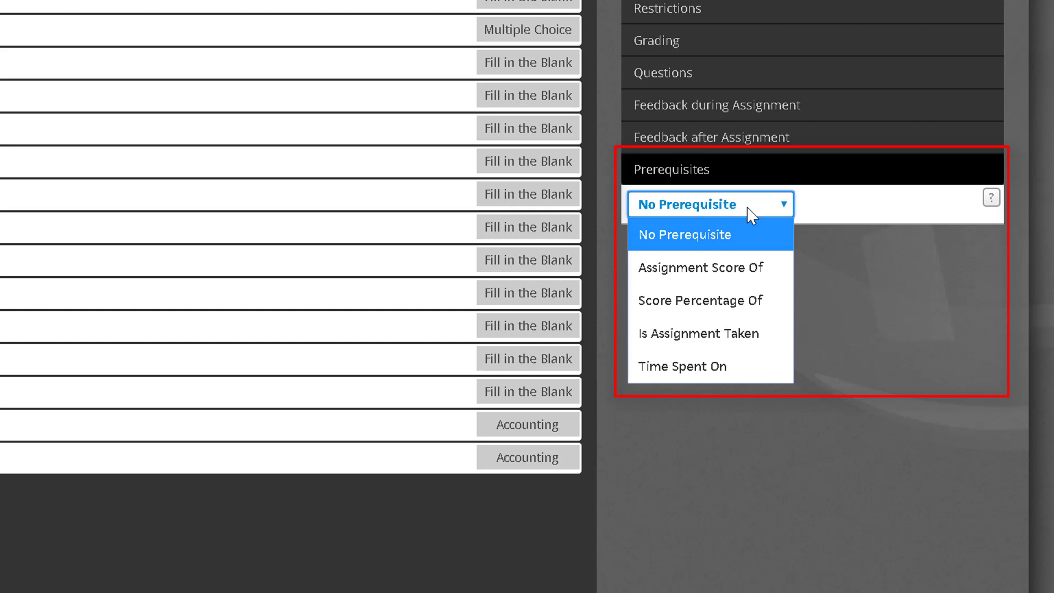
click(721, 329)
click(708, 251)
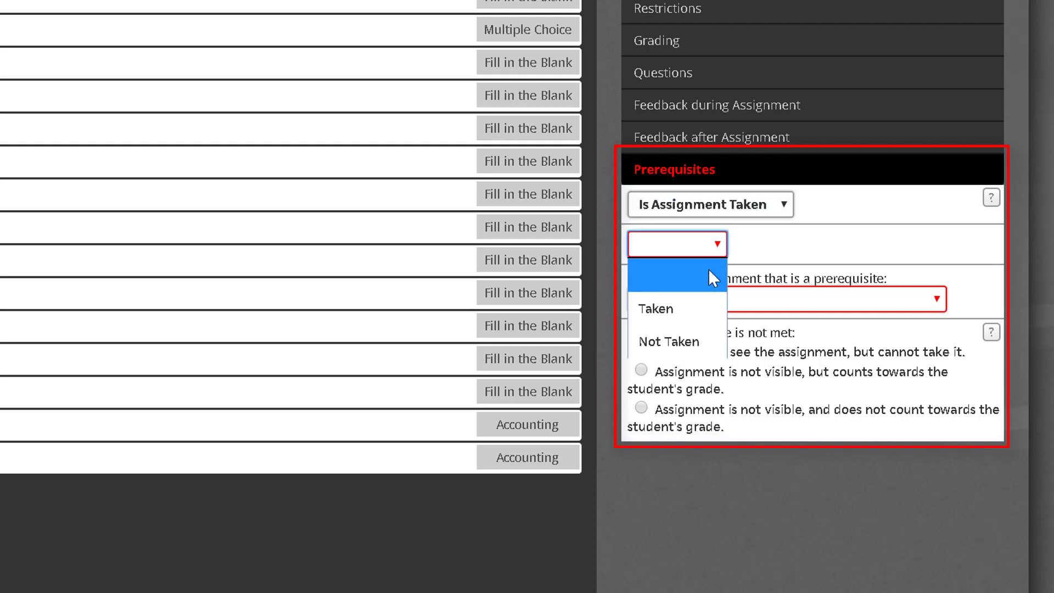
click(698, 308)
click(942, 298)
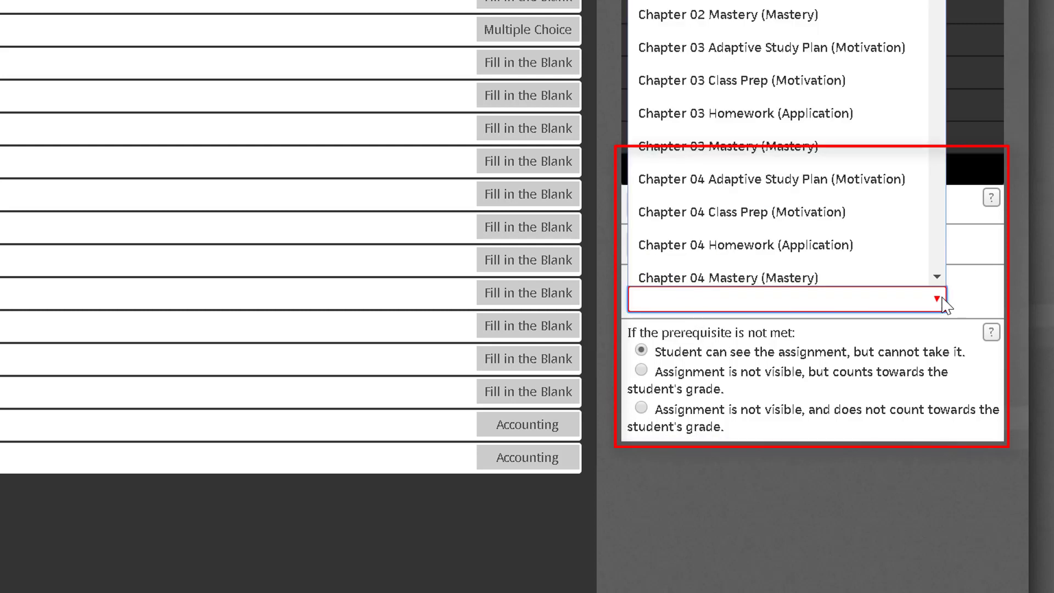
click(940, 133)
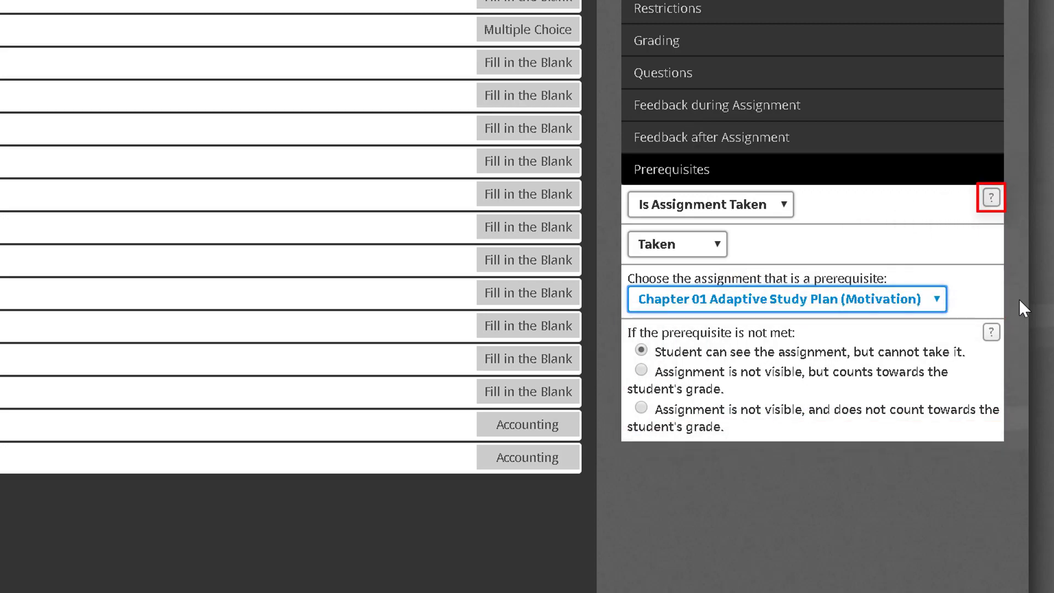
click(989, 208)
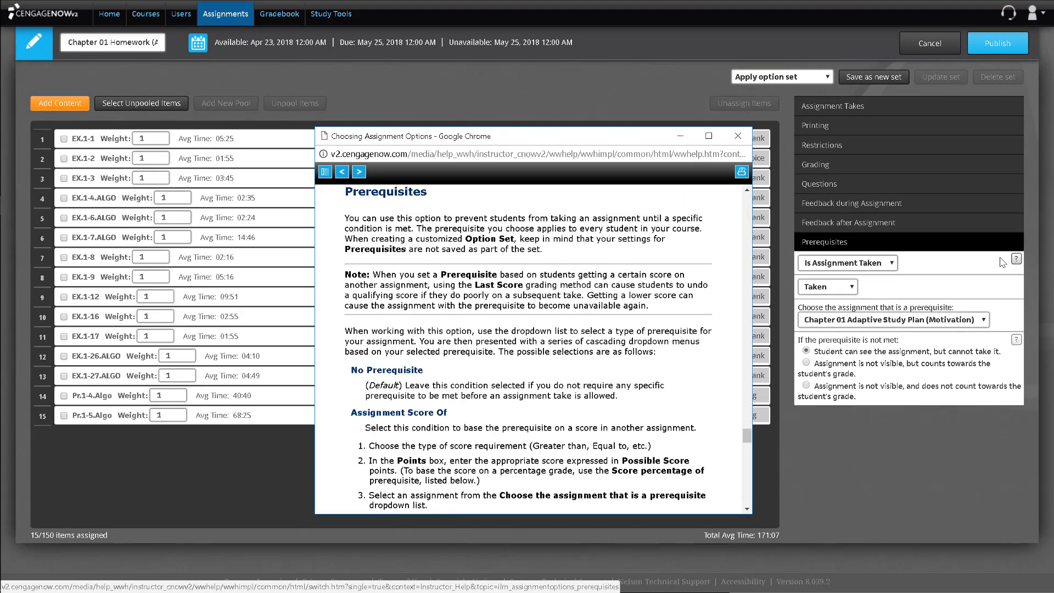
click(738, 136)
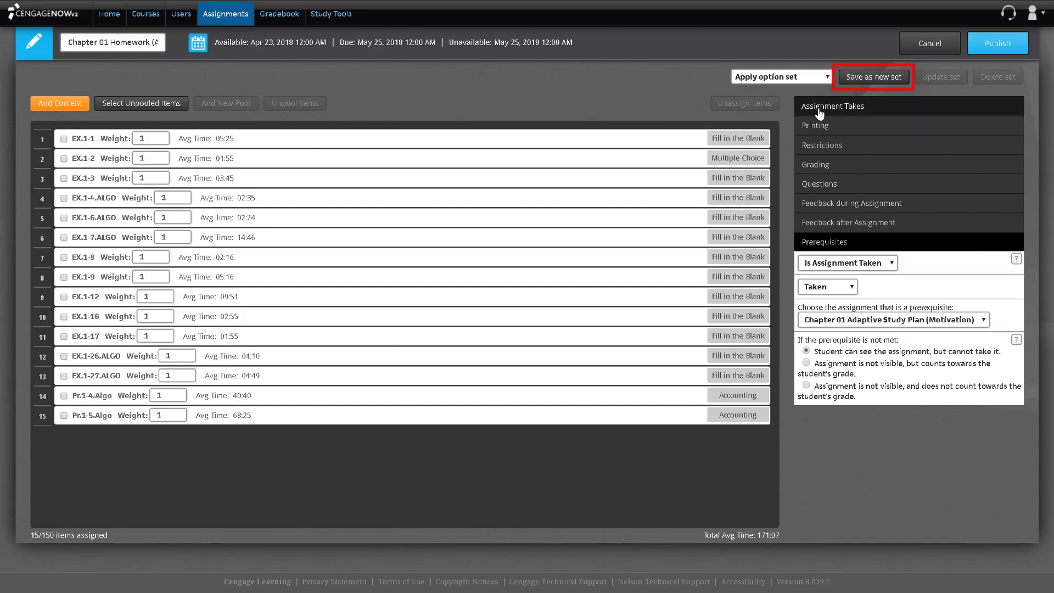
Save the current options as a new option set named "Professor Set" and apply it to the assignment.
click(852, 81)
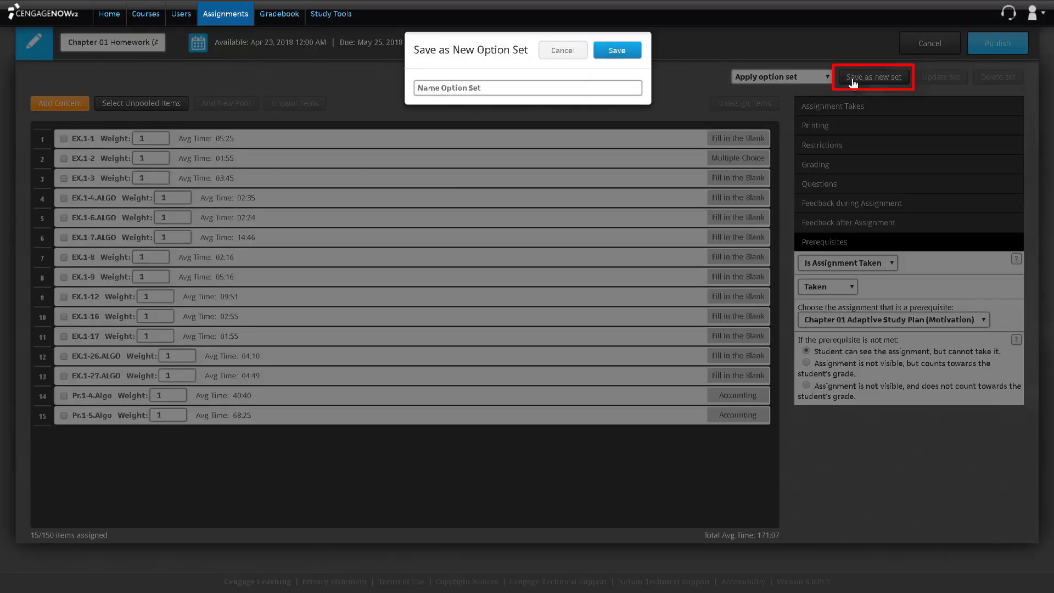
text(Professor Set)
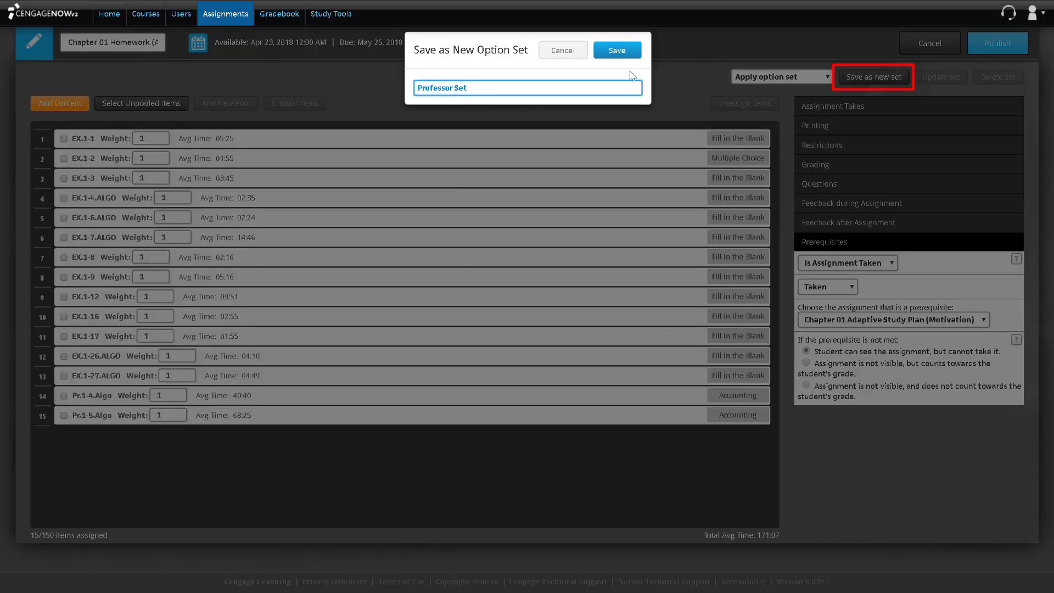
click(626, 53)
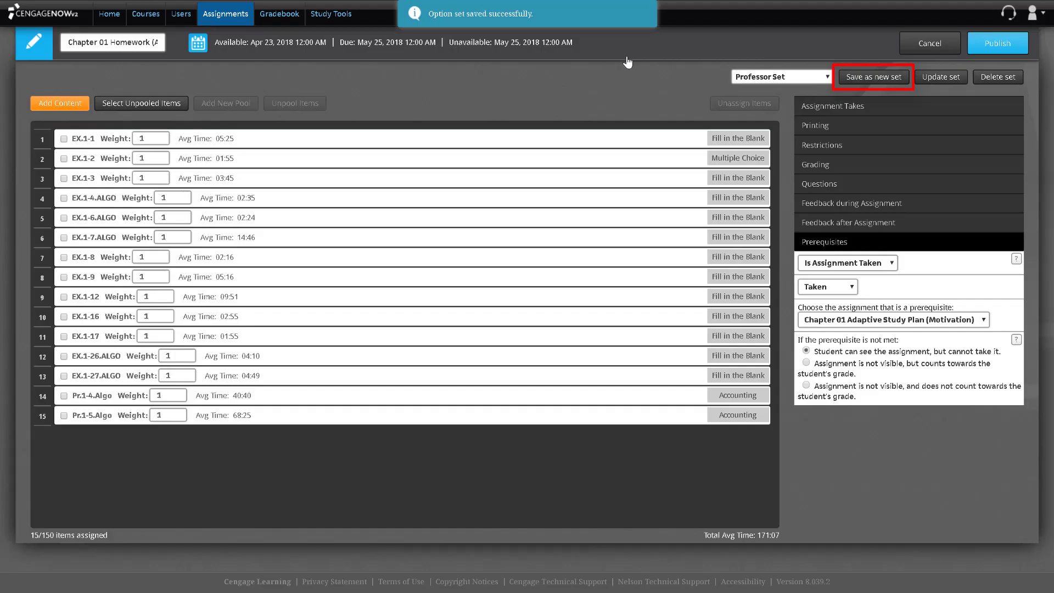
click(779, 77)
click(778, 192)
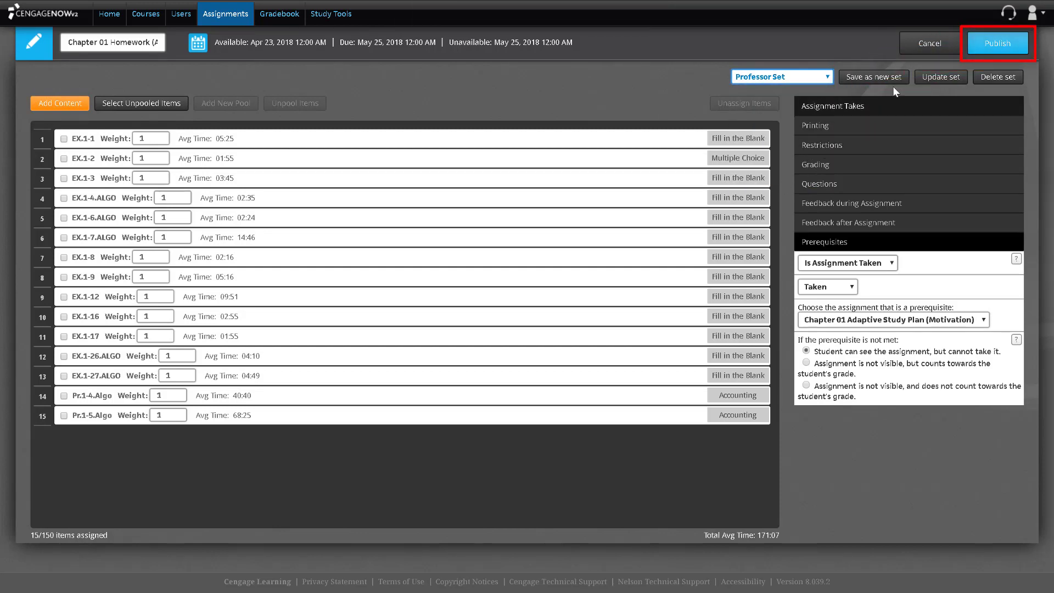
Publish the Chapter 01 Homework assignment and start it in a student preview.
click(991, 48)
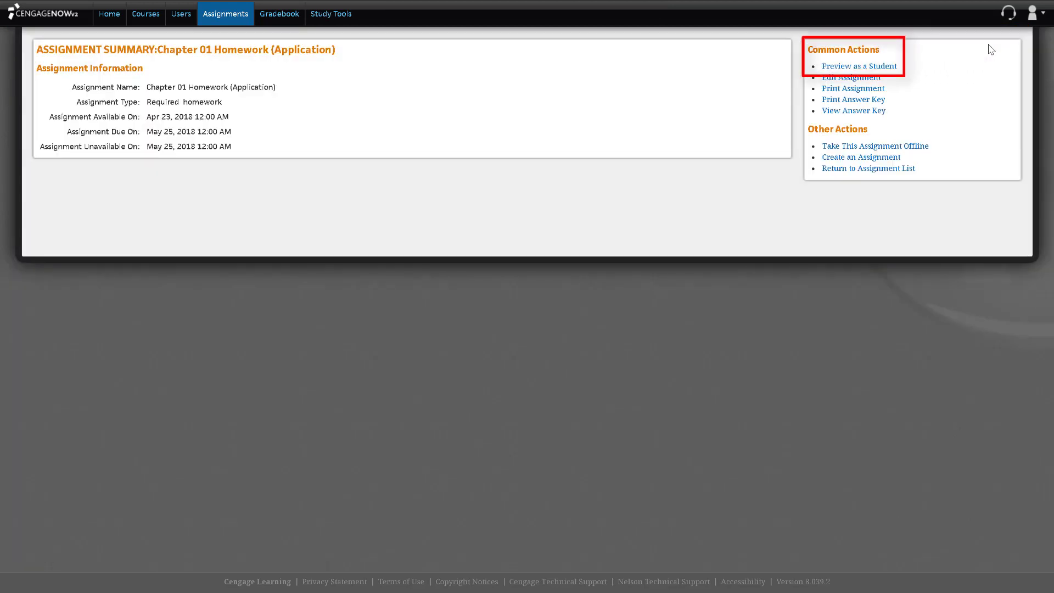
click(893, 66)
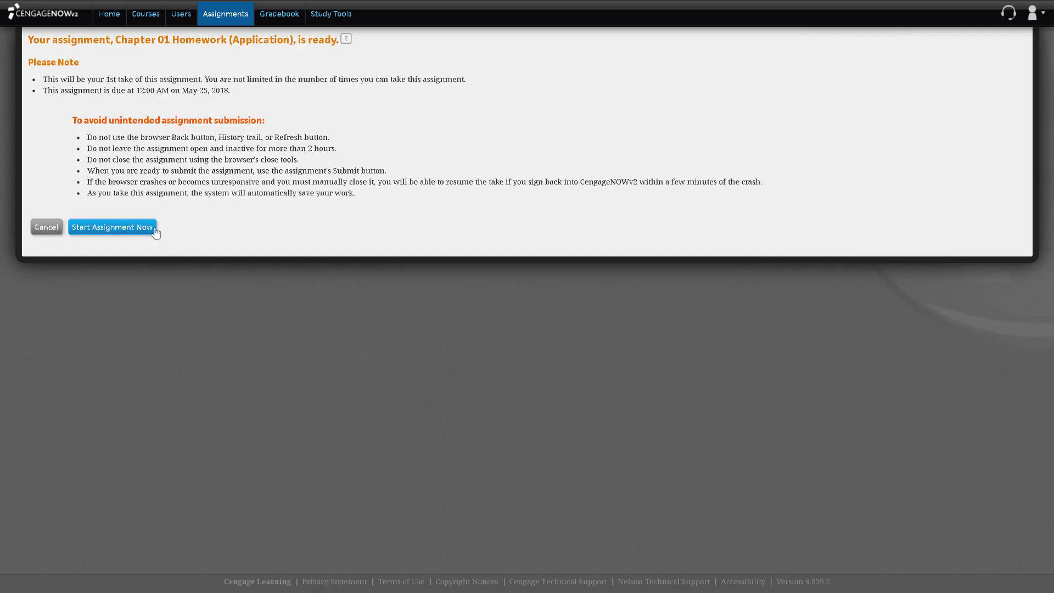
click(151, 230)
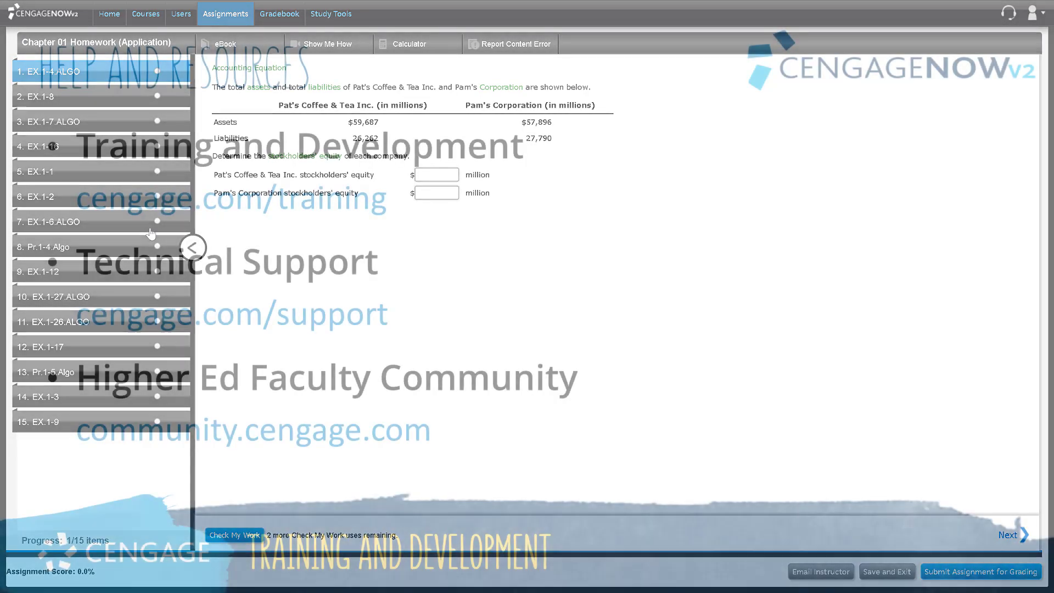